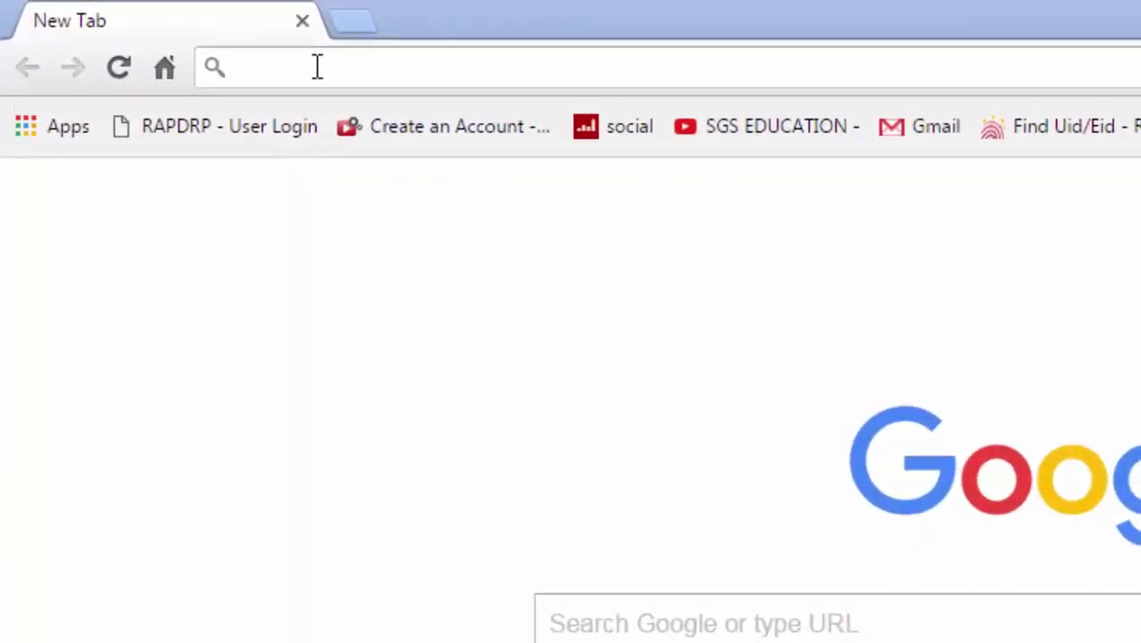
Load uidai.gov.in from Chrome's address bar
left_click(283, 60)
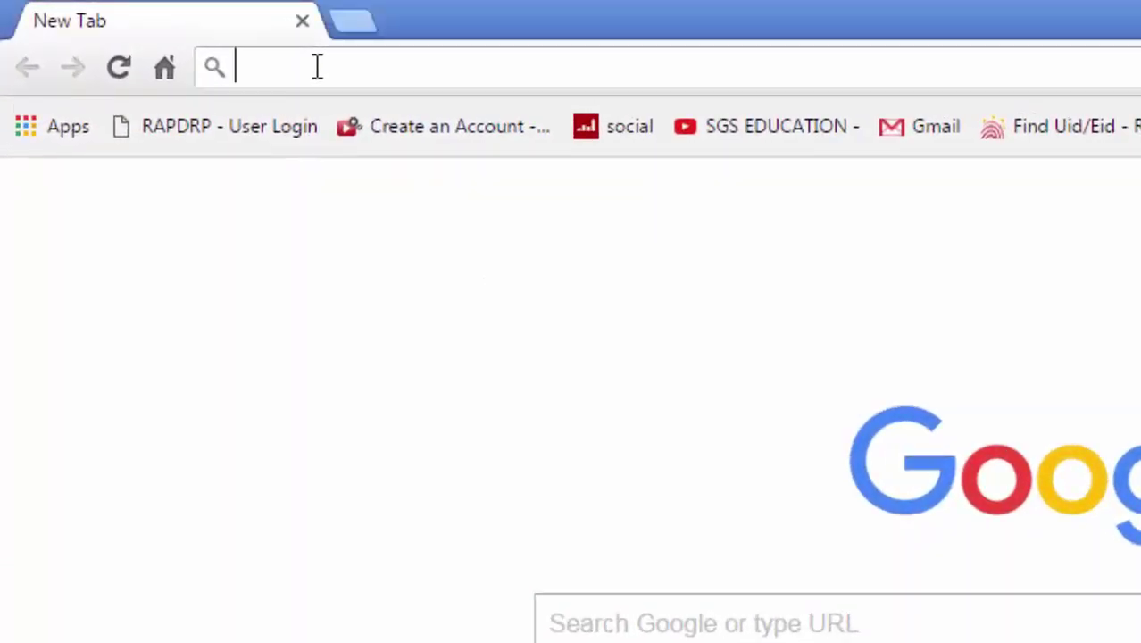
type("u")
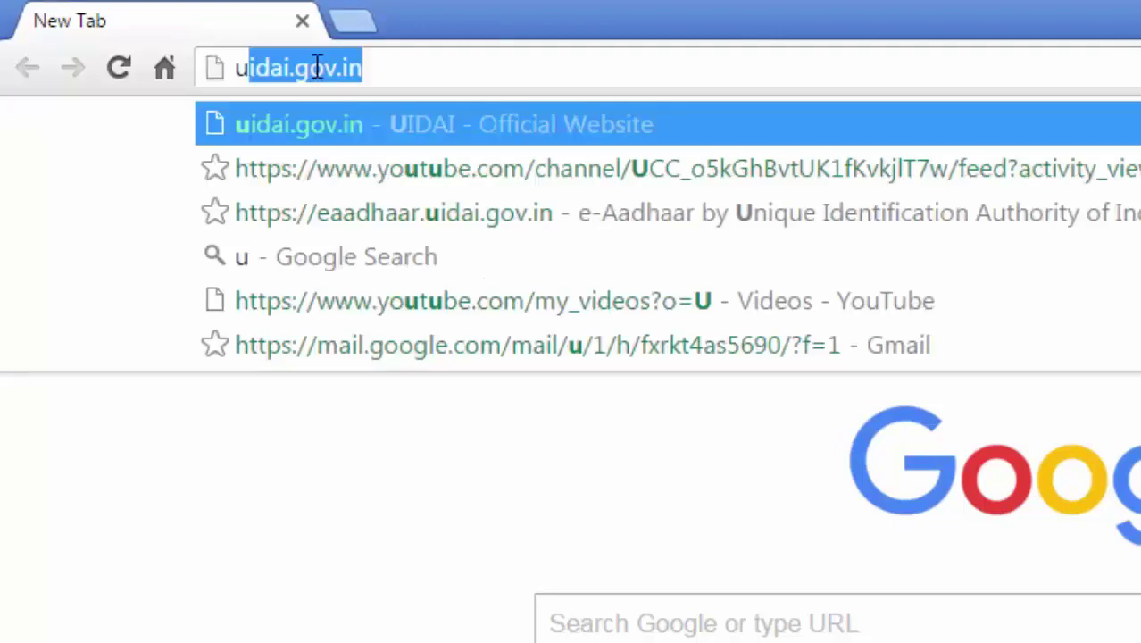
type("ida")
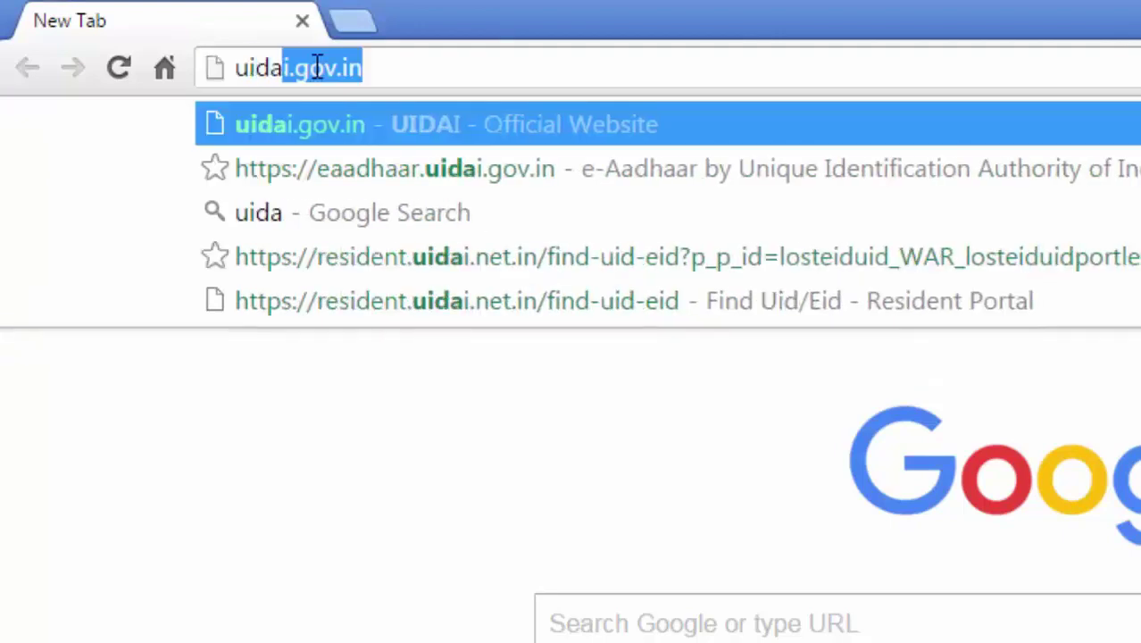
type("i.g")
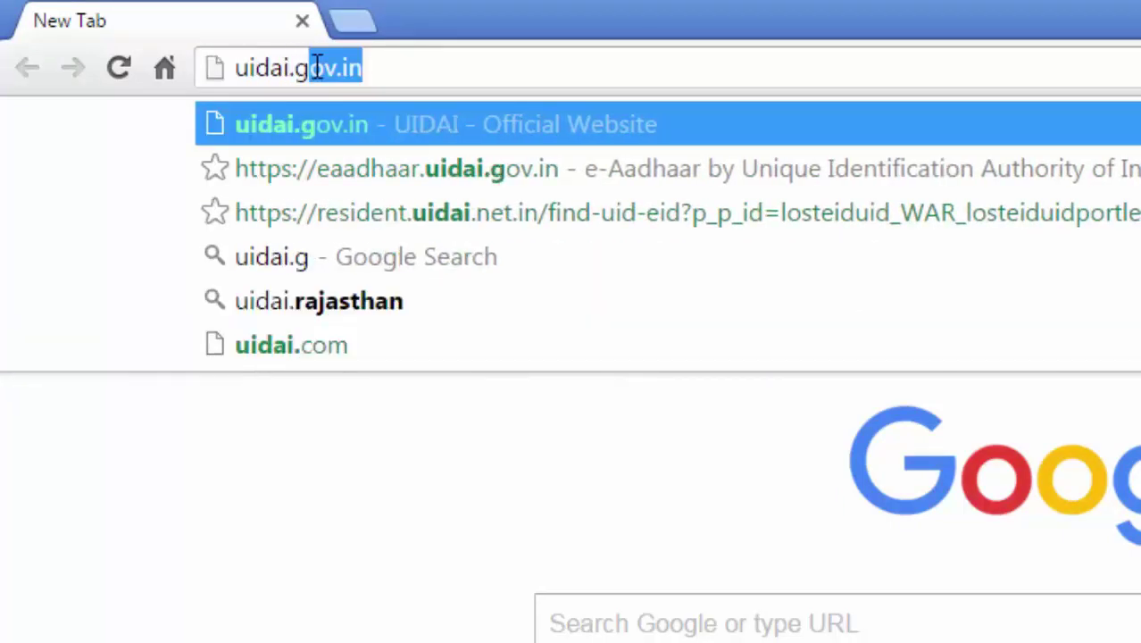
type("ov.")
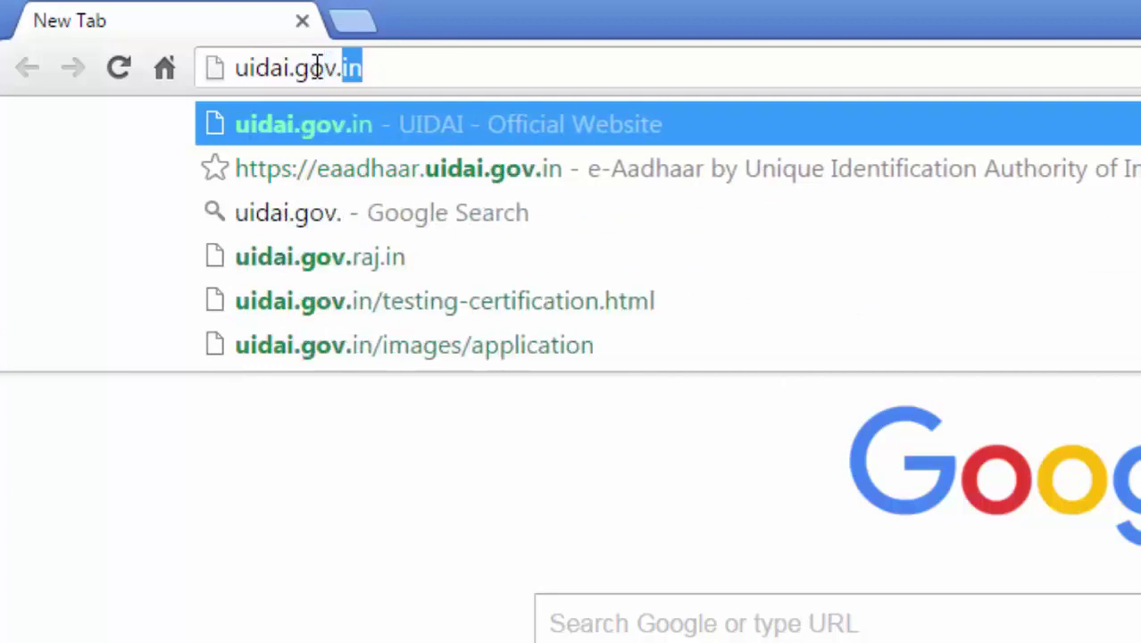
type("in")
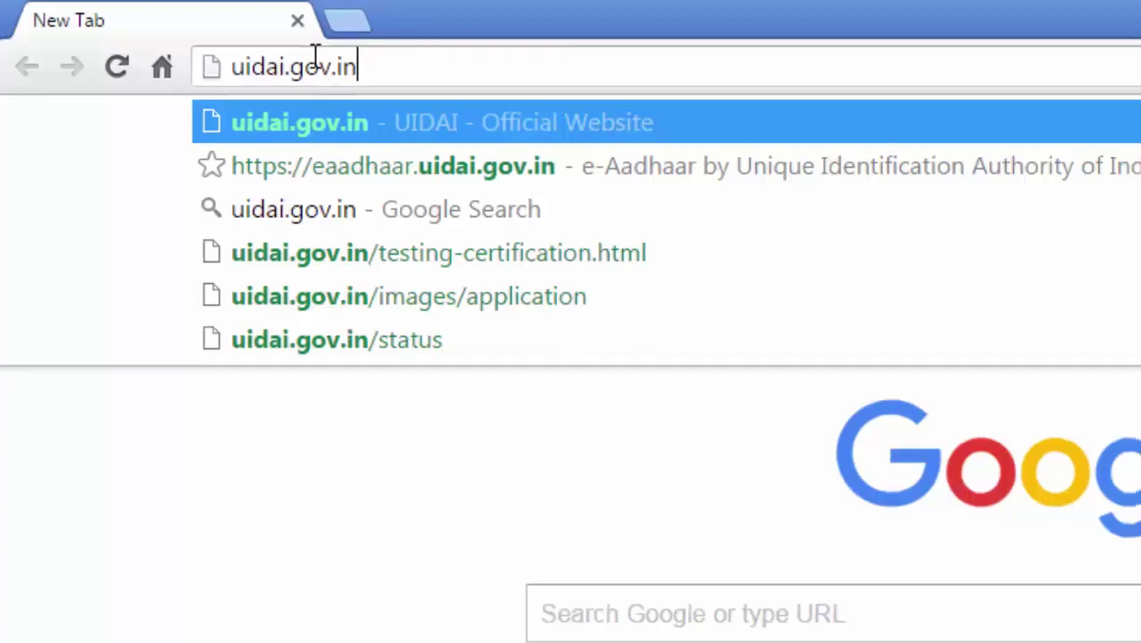
key("Return")
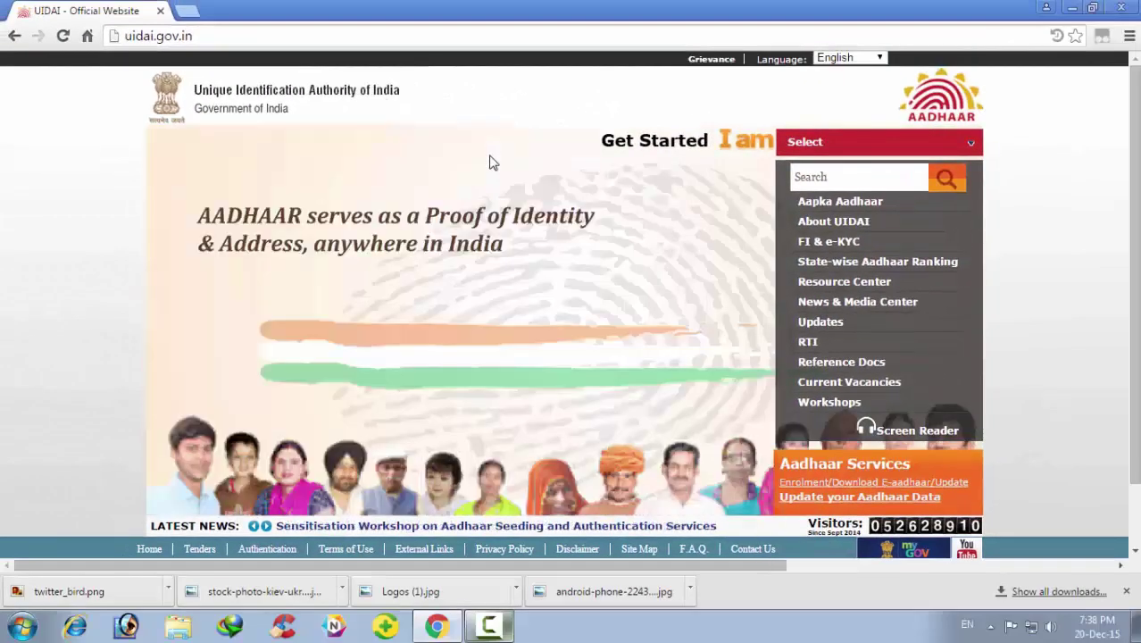
Open 'Update your Aadhaar Data' in a new tab and bring up the Find UID/EID form
scroll(518, 186, "down", 2)
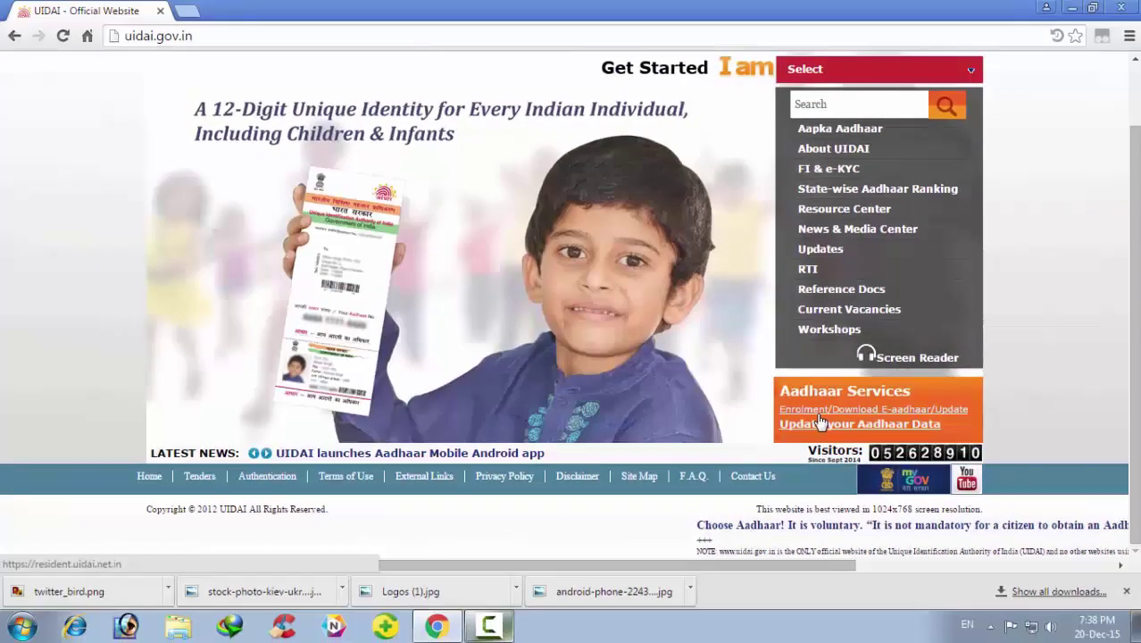
left_click(820, 421)
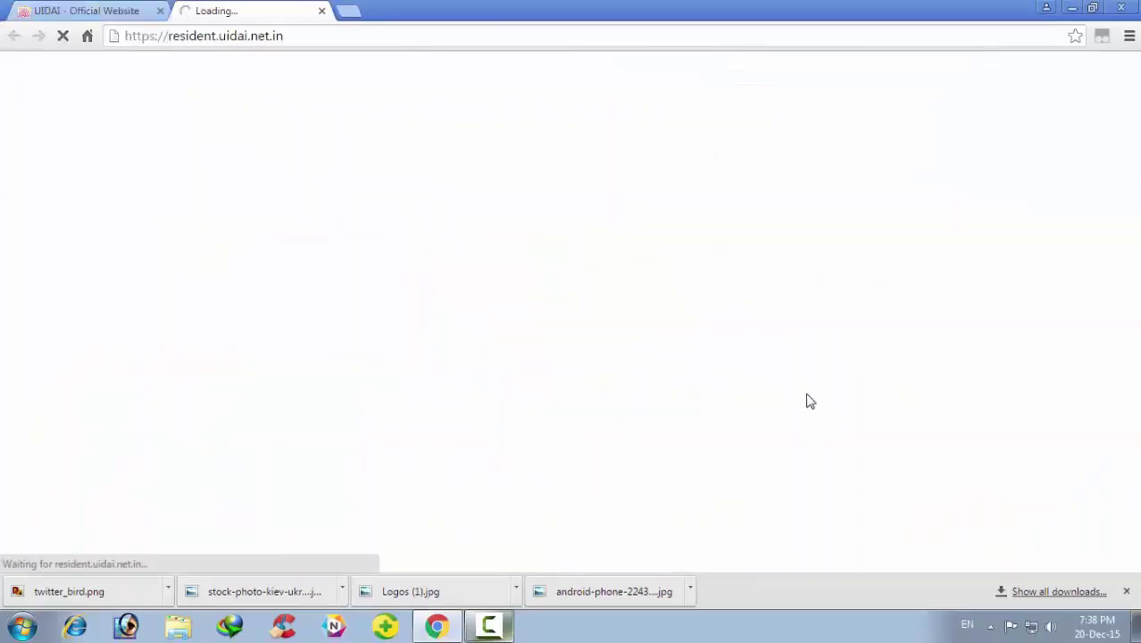
scroll(619, 334, "down", 1)
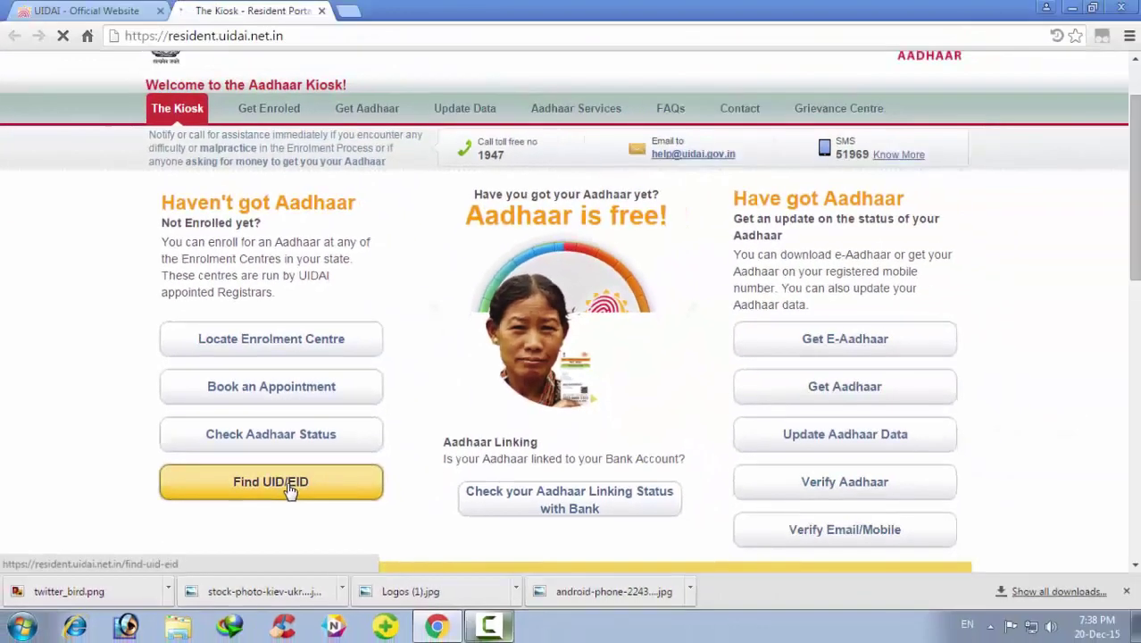
left_click(292, 490)
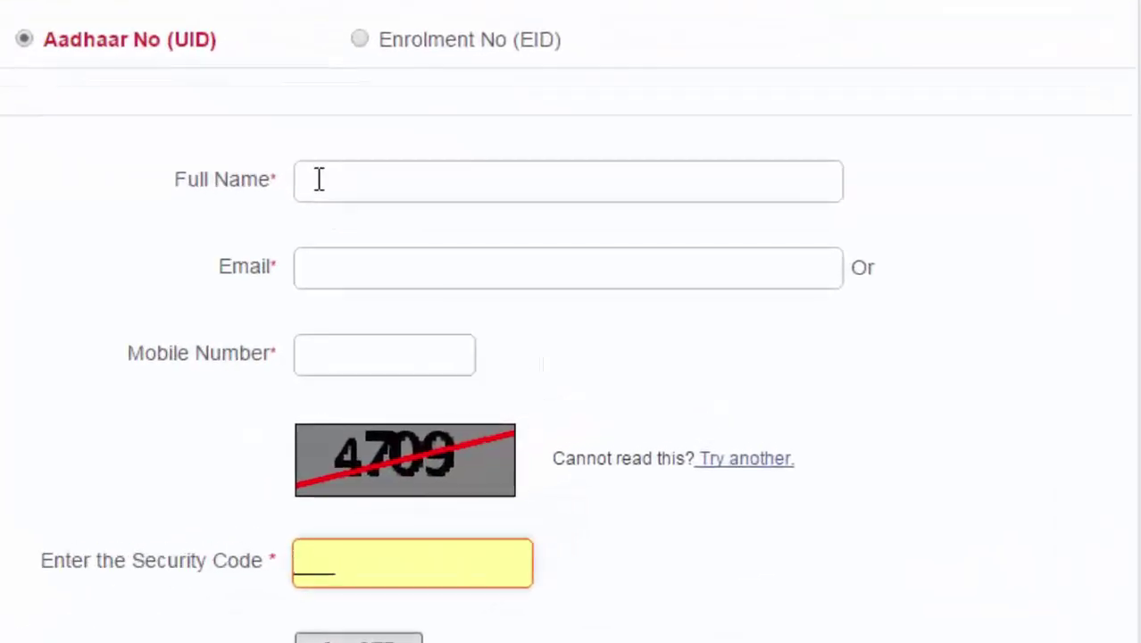
left_click(319, 178)
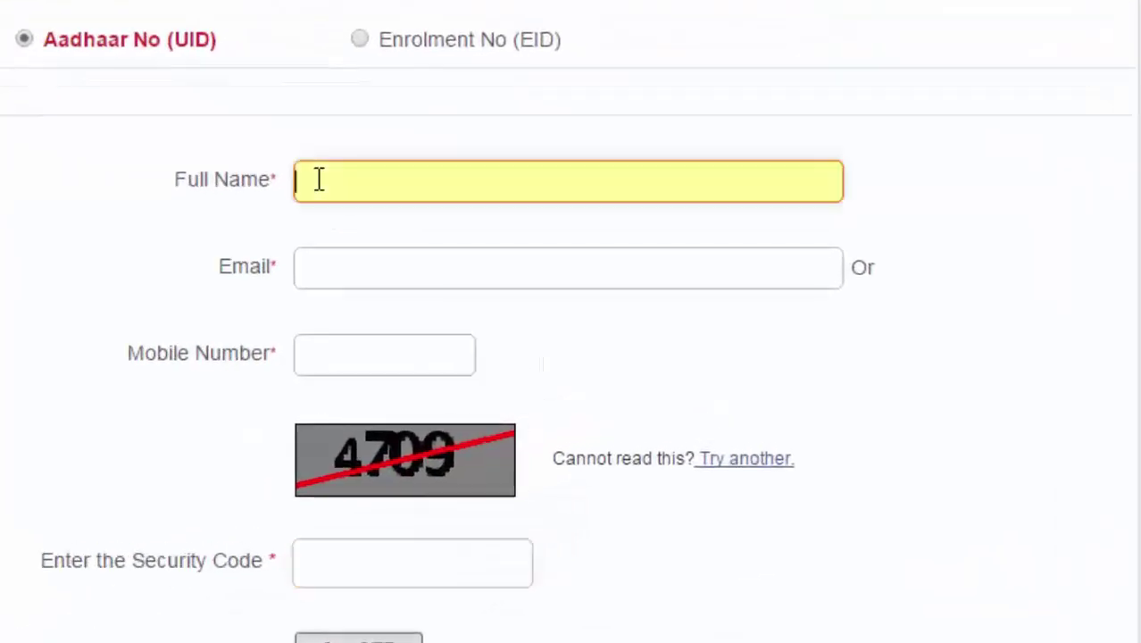
left_click(316, 271)
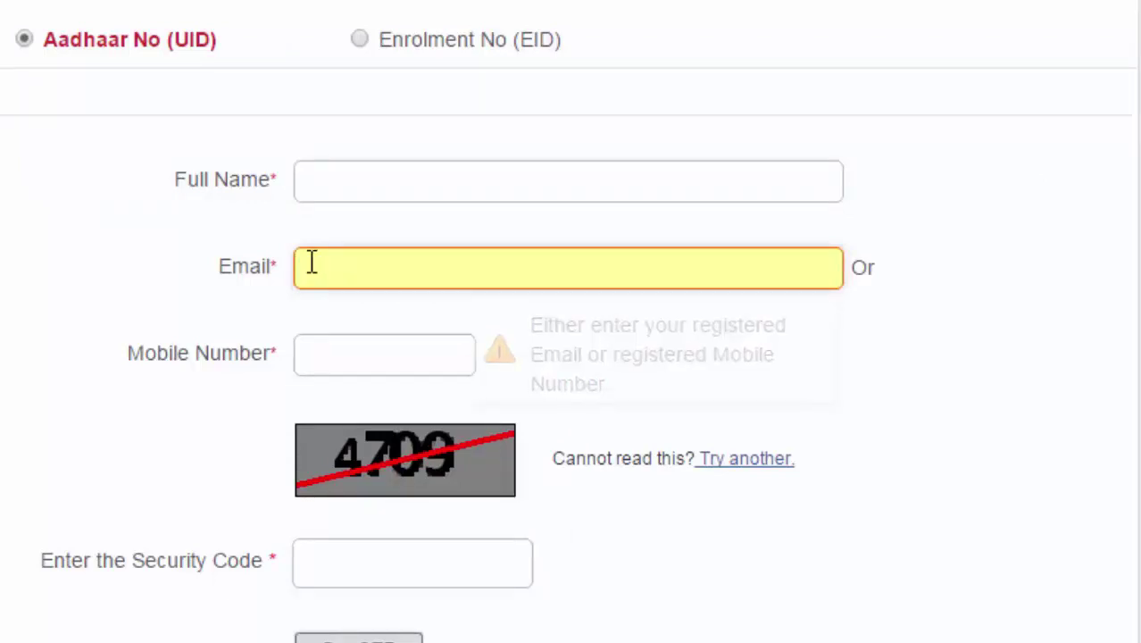
scroll(312, 259, "down", 2)
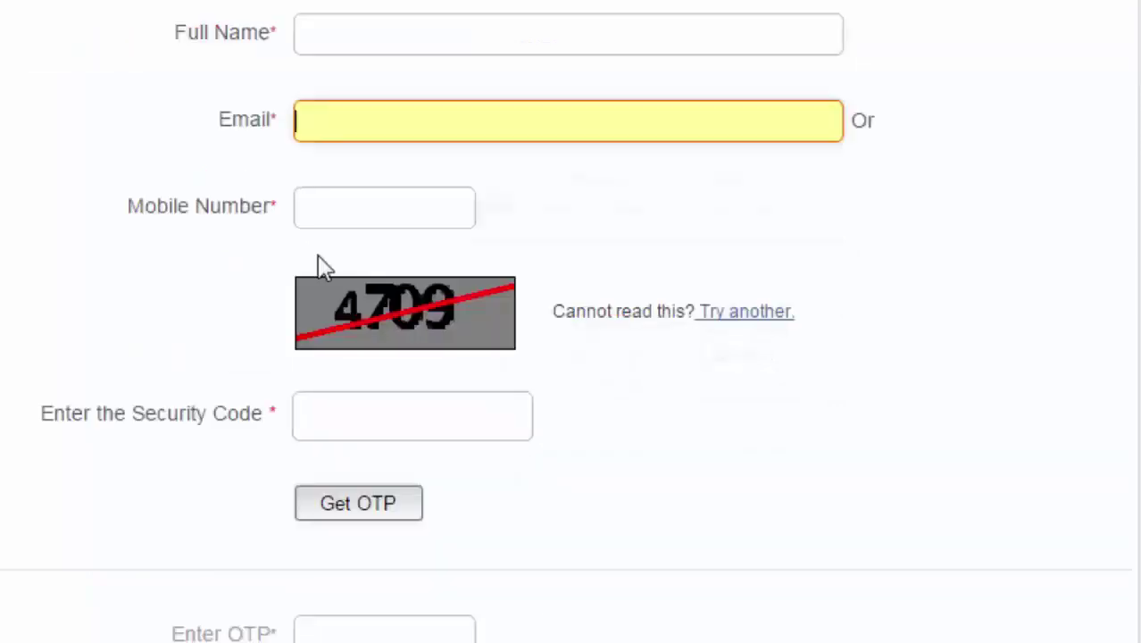
left_click(328, 209)
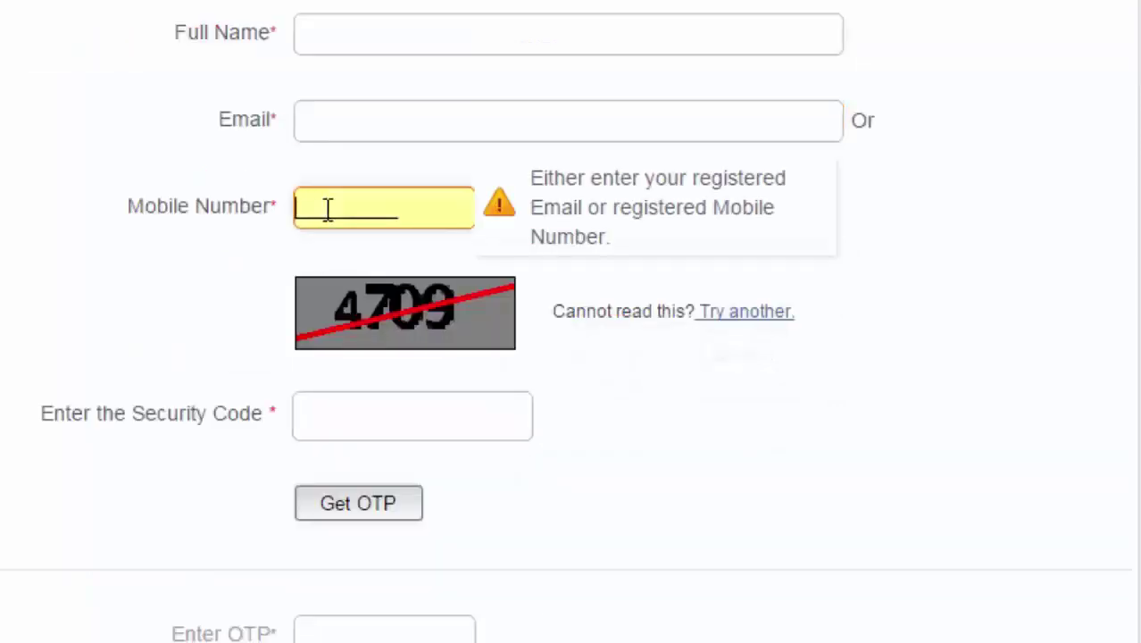
scroll(252, 206, "down", 2)
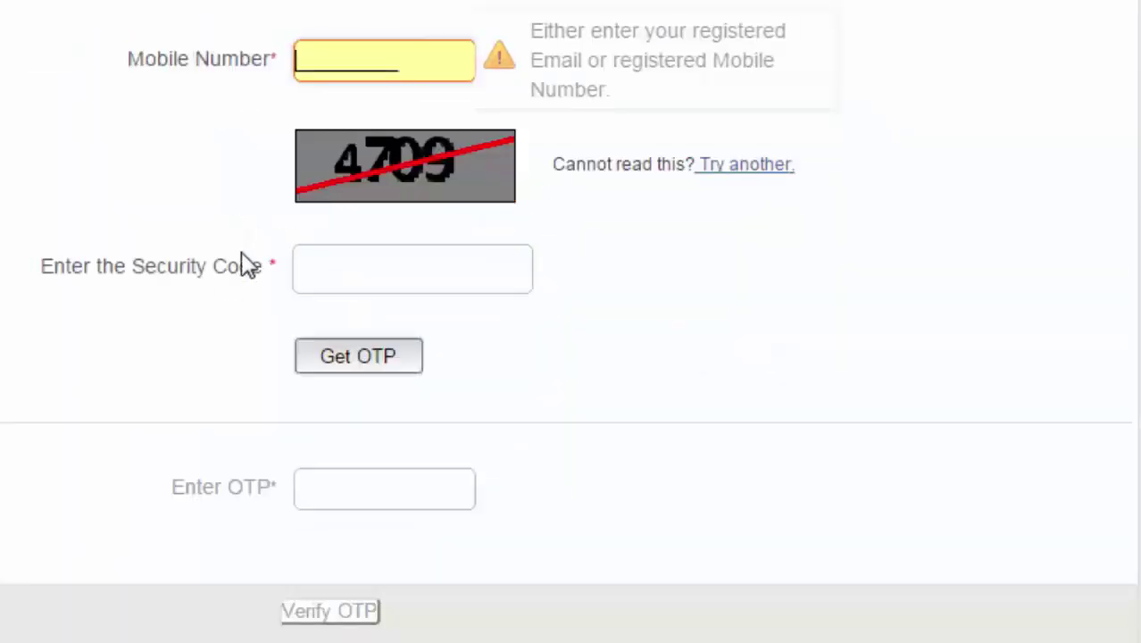
left_click(330, 279)
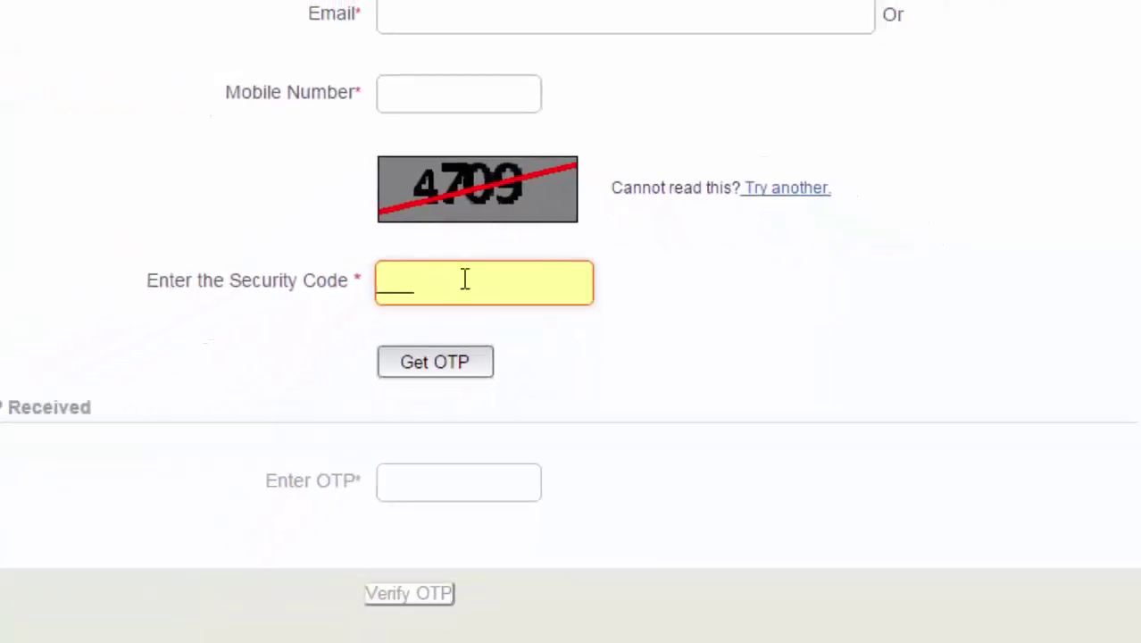
left_click(404, 383)
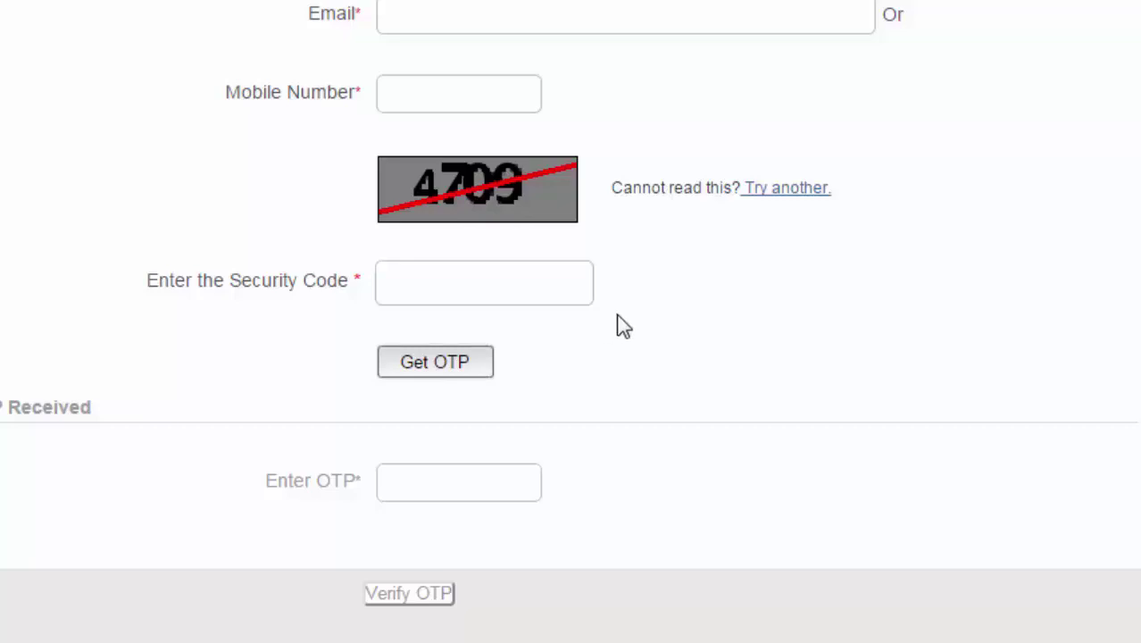
scroll(624, 326, "down", 3)
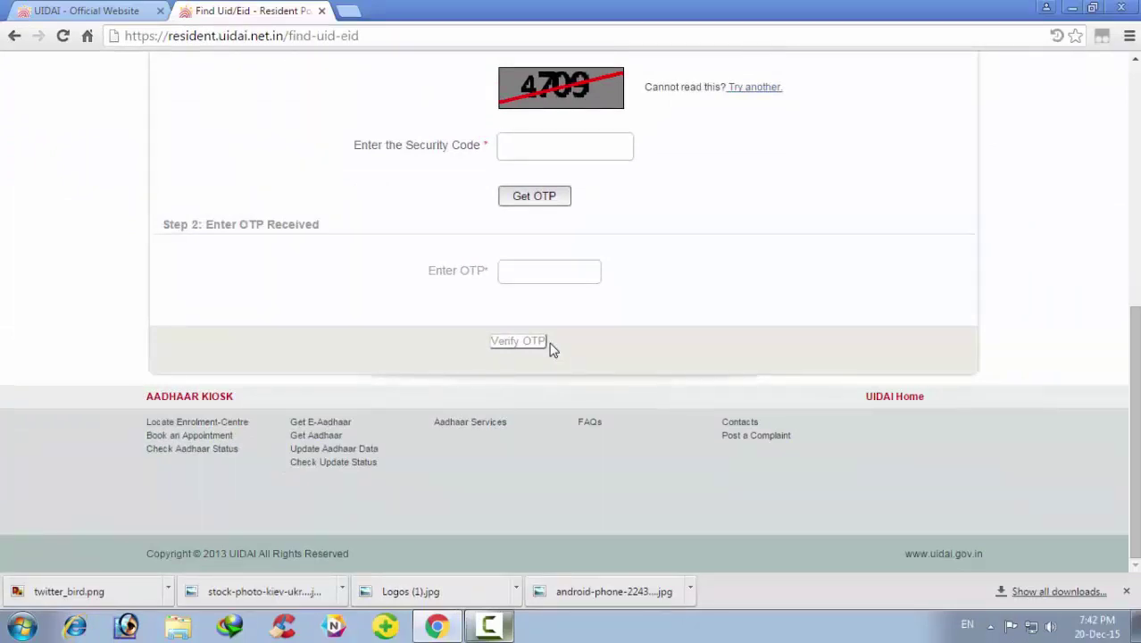
scroll(397, 291, "up", 4)
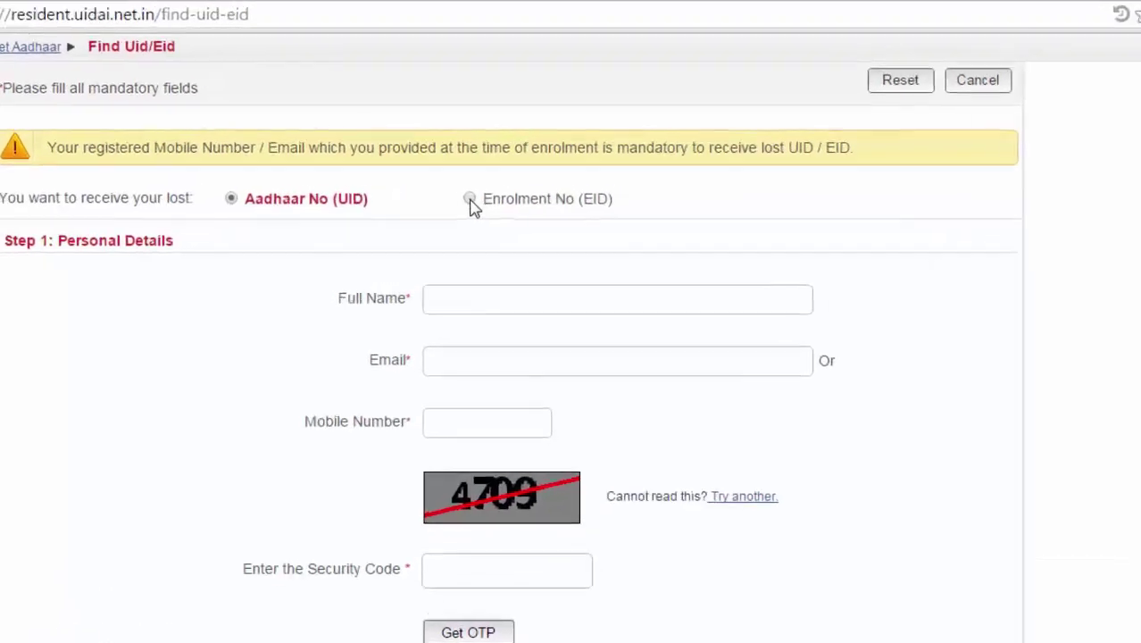
Select Enrolment No (EID), then visit the Full Name, Email, Mobile Number and Security Code fields, leaving them blank
left_click(535, 184)
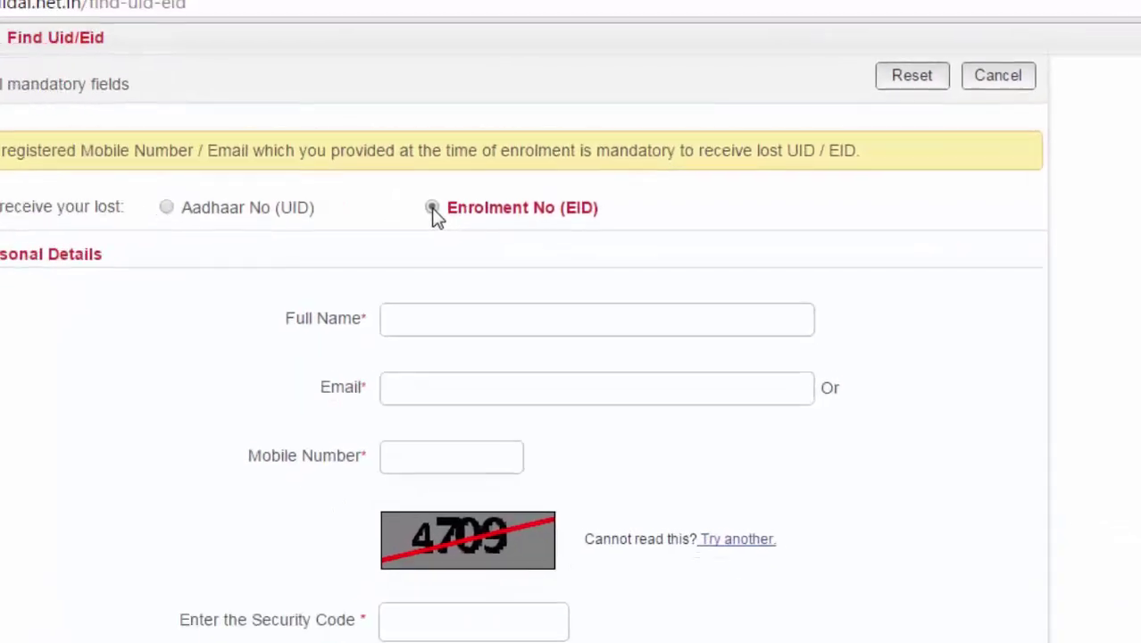
scroll(549, 180, "down", 1)
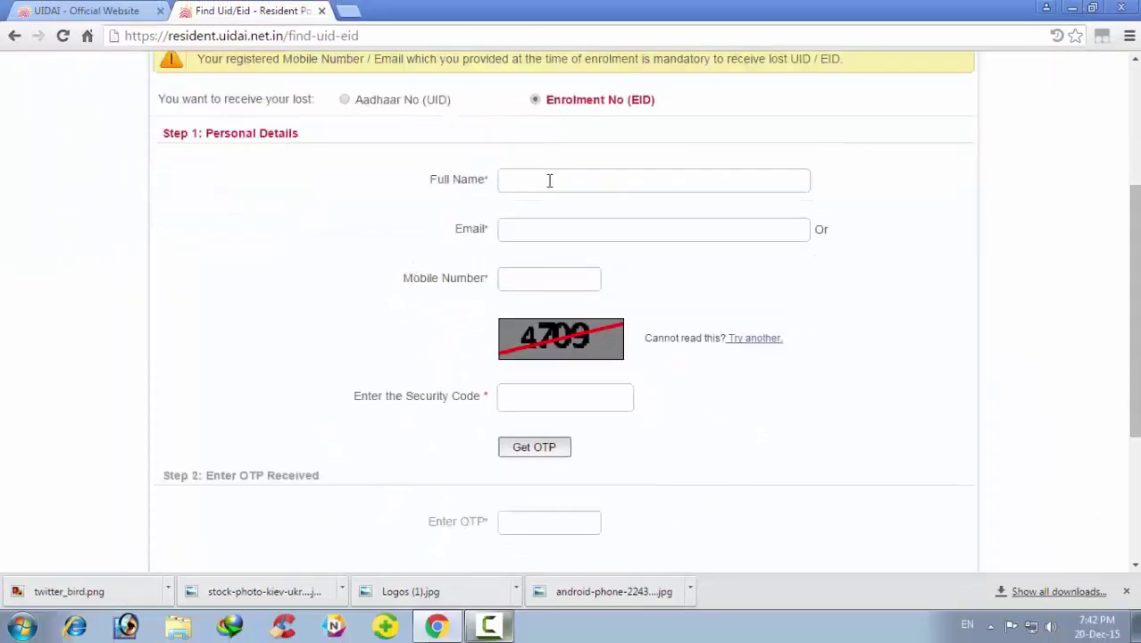
left_click(549, 180)
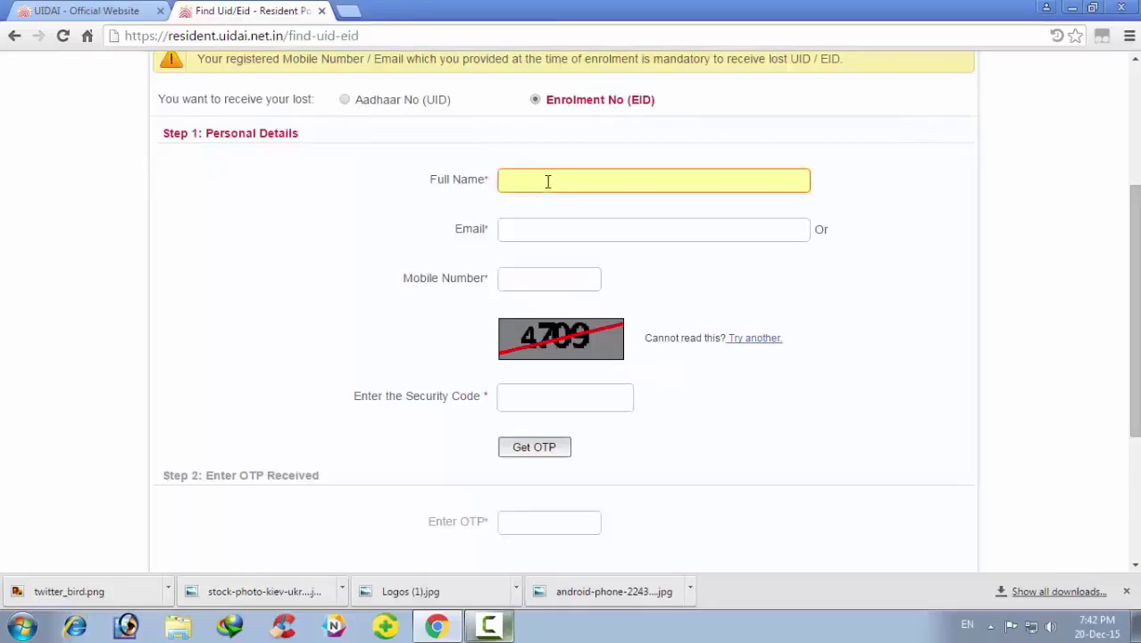
left_click(537, 233)
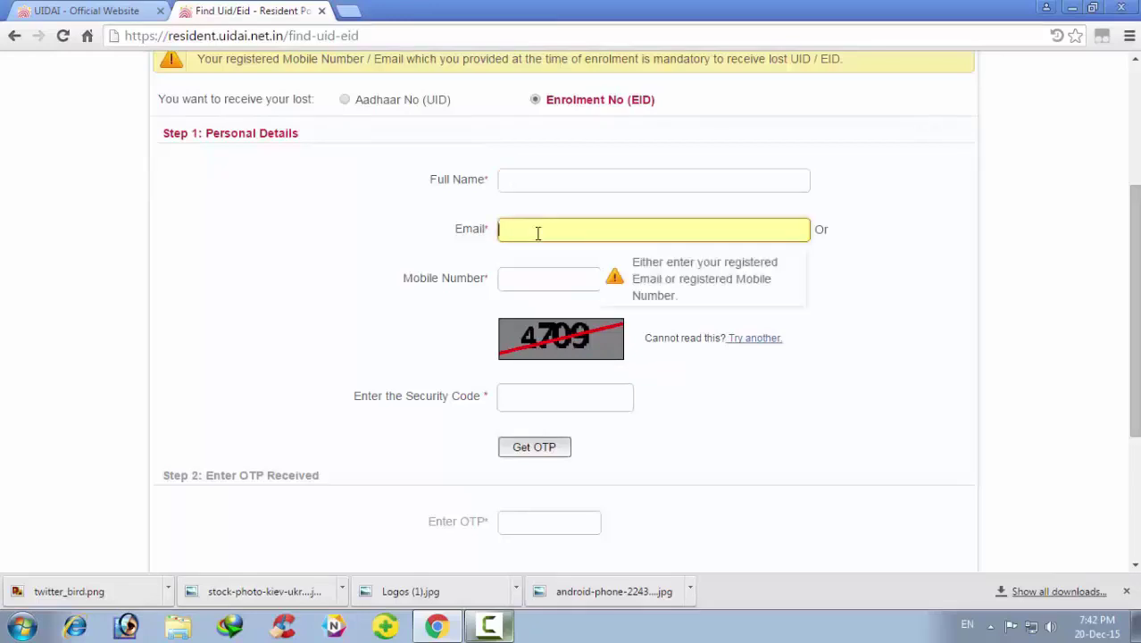
left_click(539, 278)
left_click(540, 399)
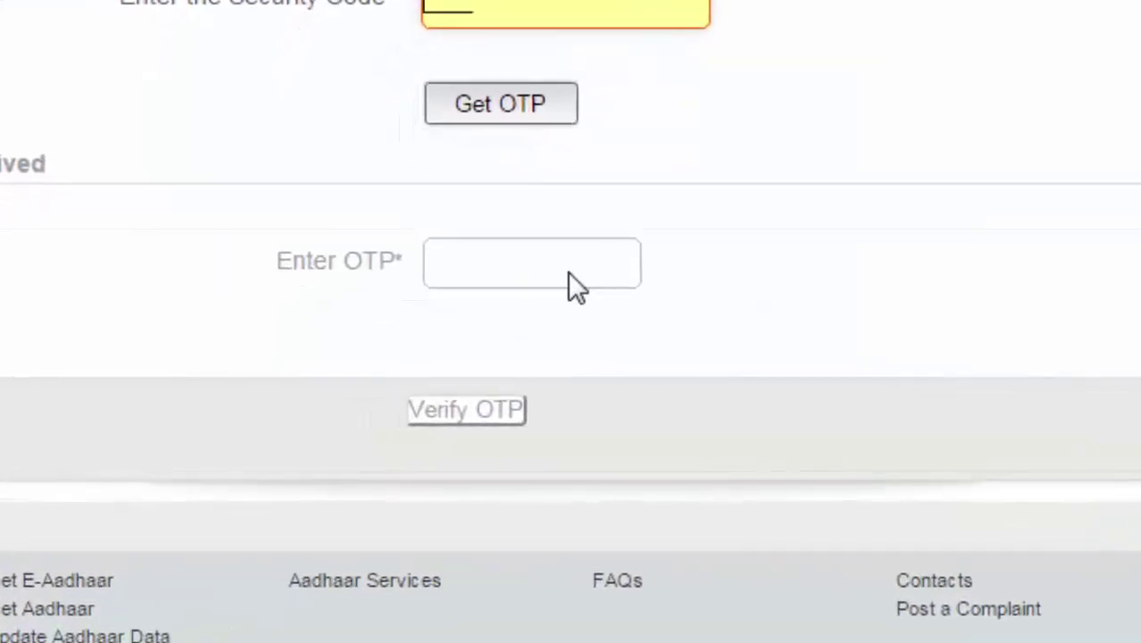
scroll(973, 299, "down", 2)
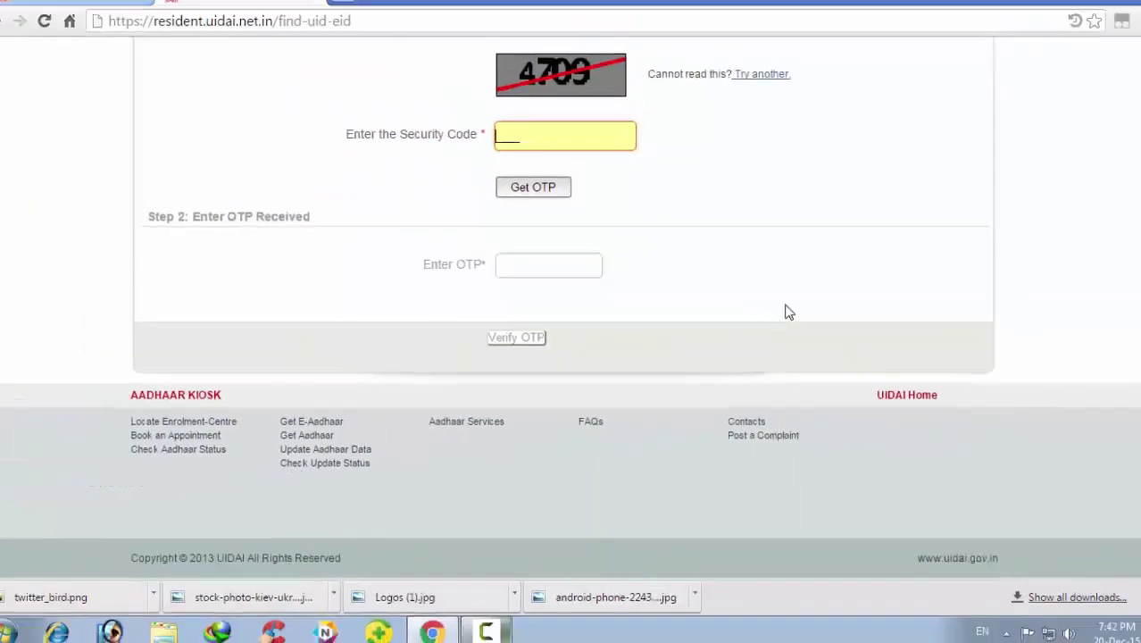
scroll(790, 311, "up", 1)
scroll(816, 311, "up", 2)
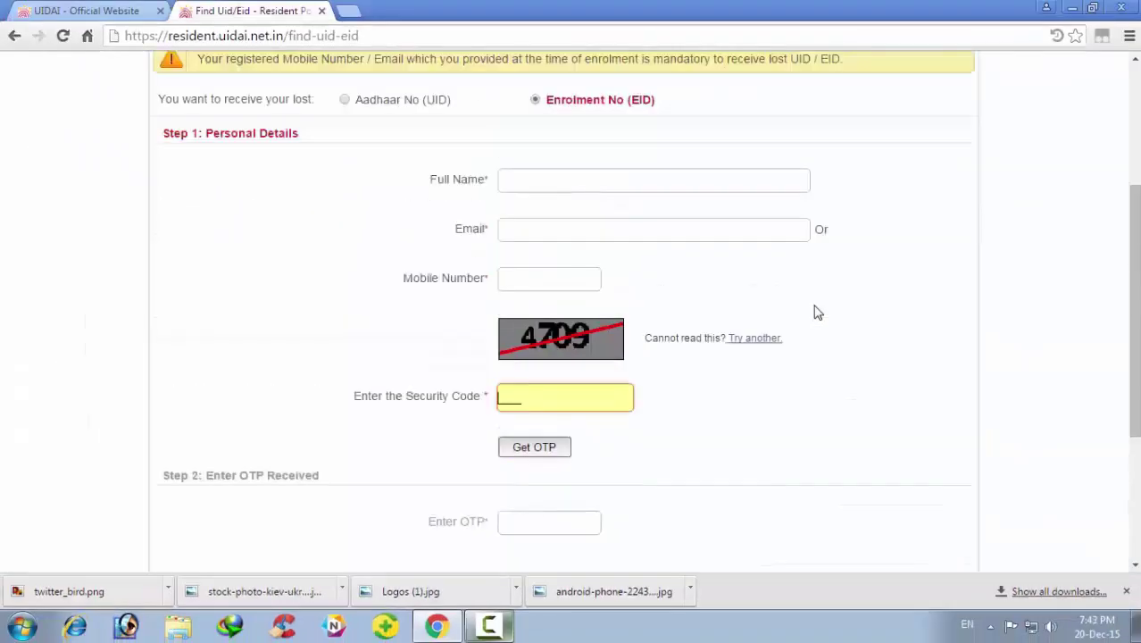
scroll(819, 312, "up", 2)
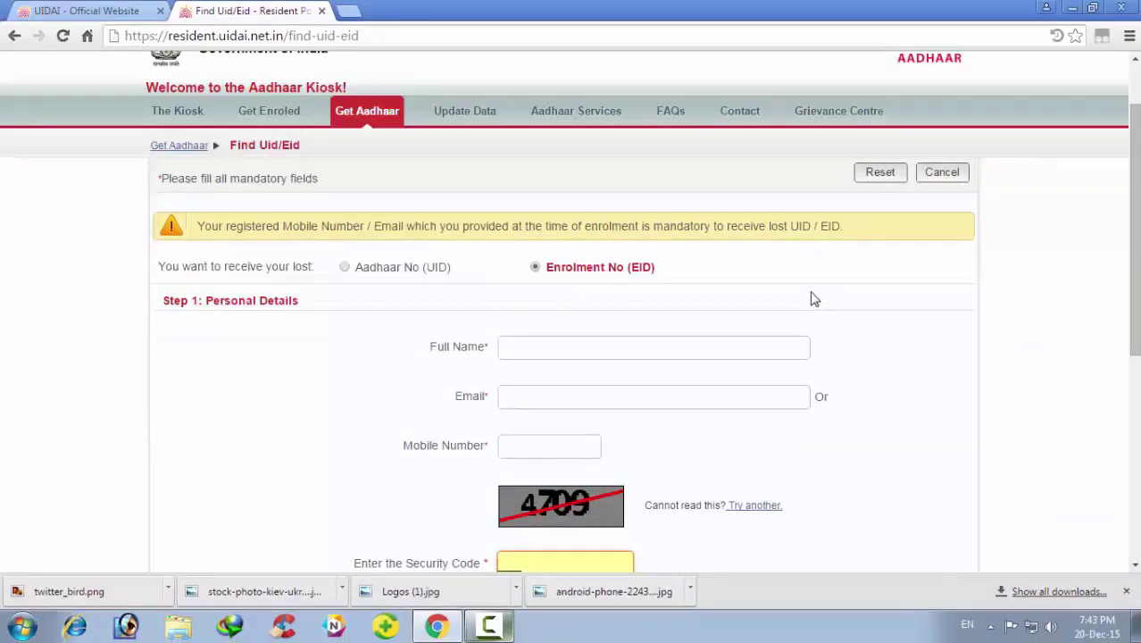